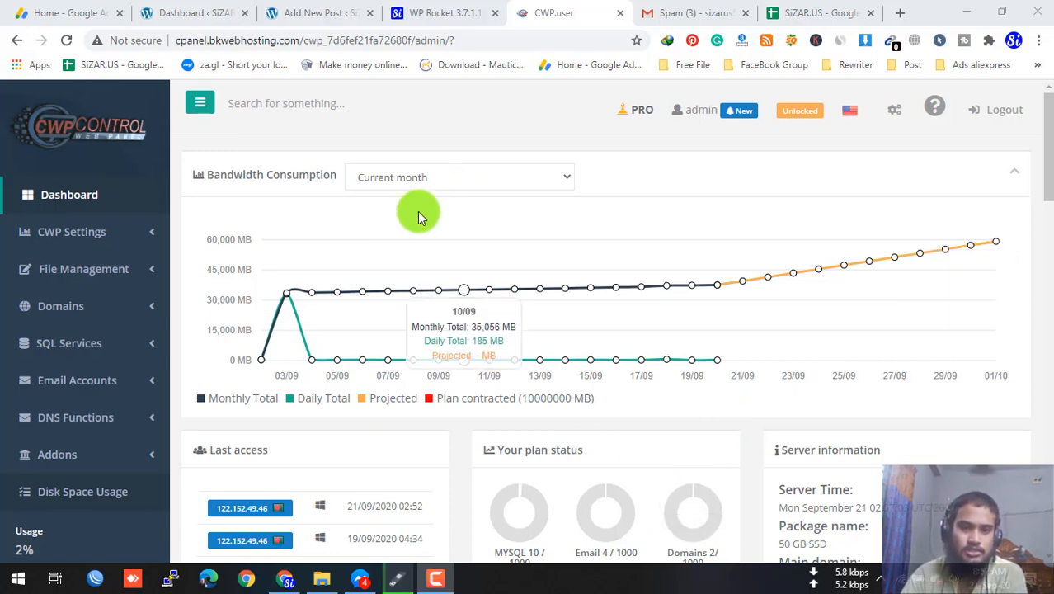
- Expand Addons in the CWP sidebar and scroll to the WordPress, PrestaShop, Joomla and Drupal installers
scroll(416, 216, down, 2)
scroll(416, 223, down, 1)
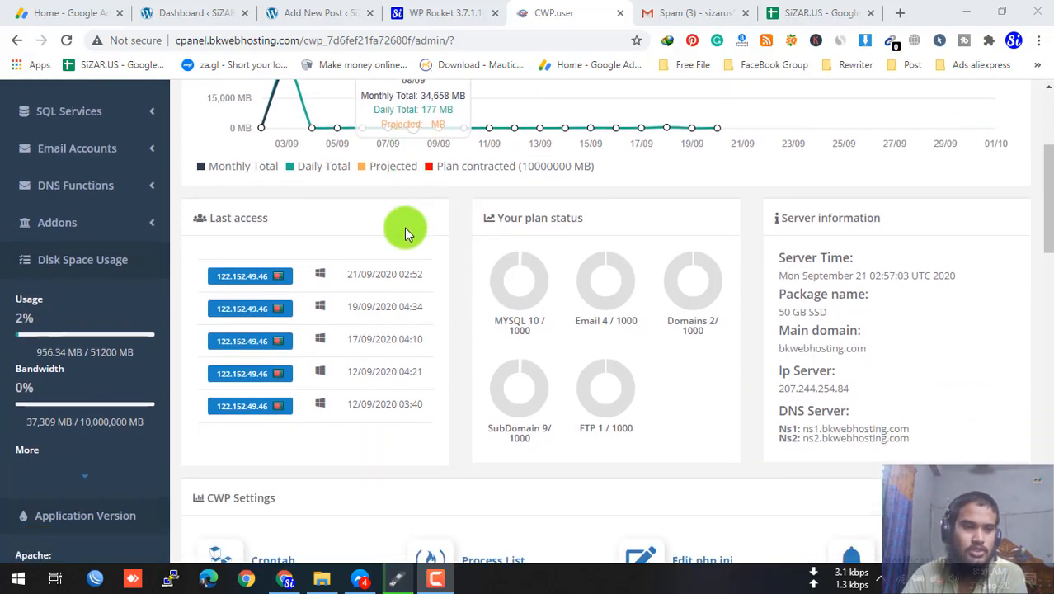
click(151, 227)
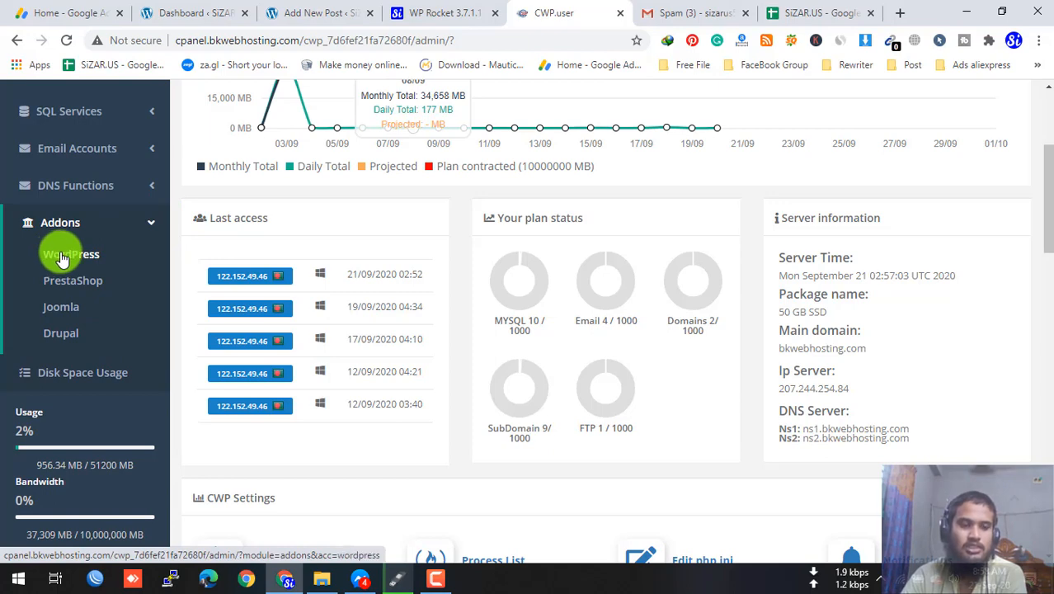
scroll(323, 237, down, 7)
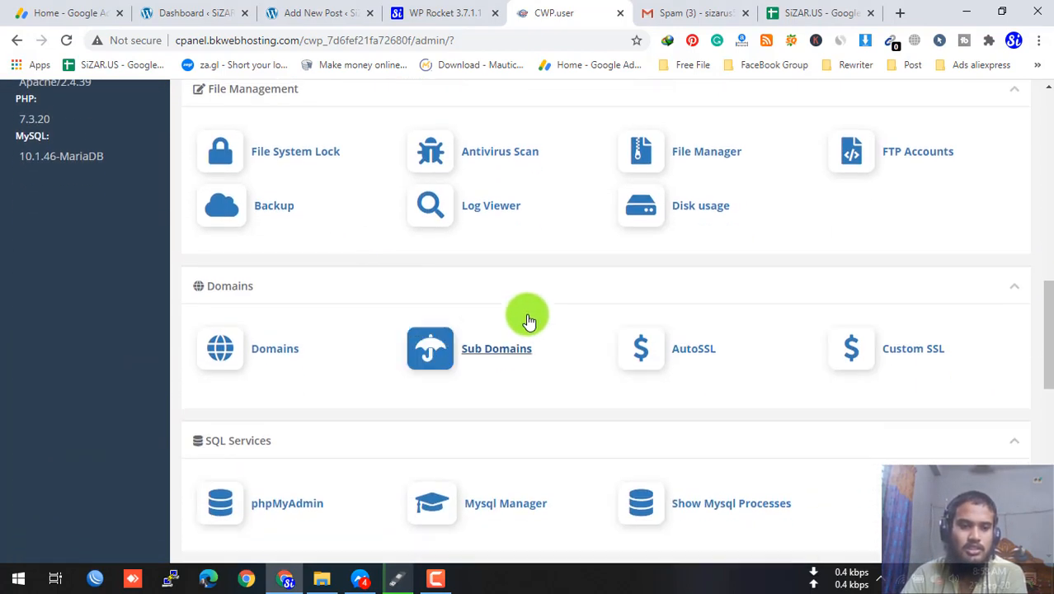
scroll(528, 320, down, 6)
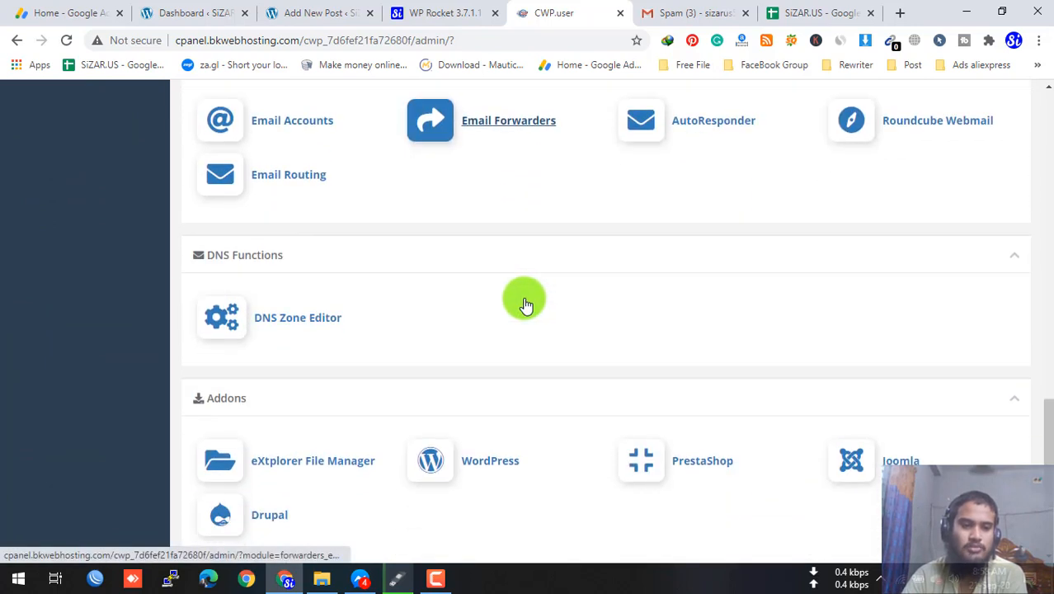
scroll(525, 305, down, 2)
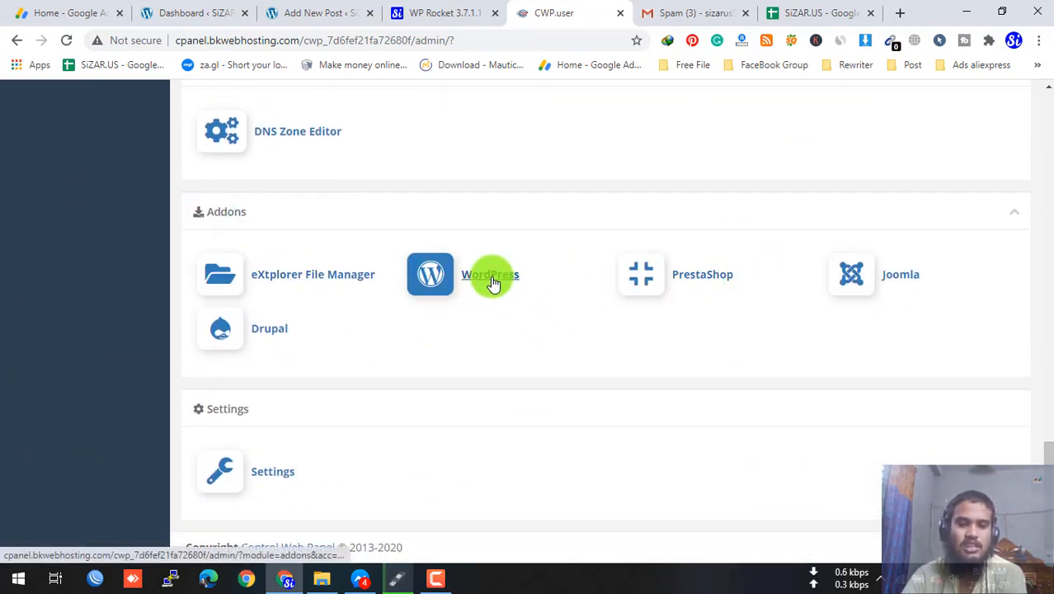
- Go from the WordPress addon page to its 'Add new Wordpress' Software Setup form
click(492, 281)
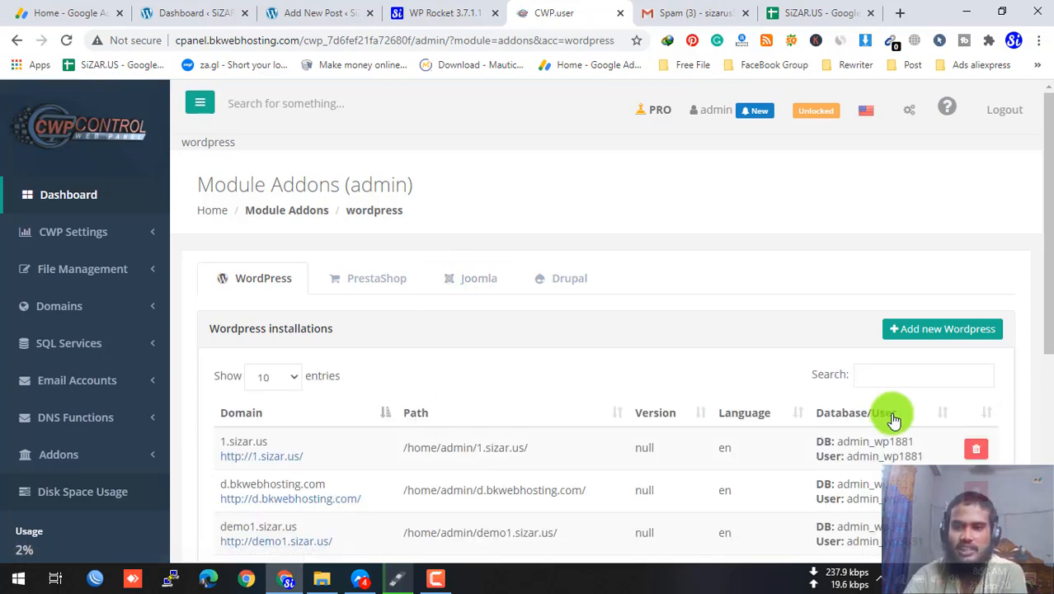
click(951, 336)
scroll(685, 336, down, 1)
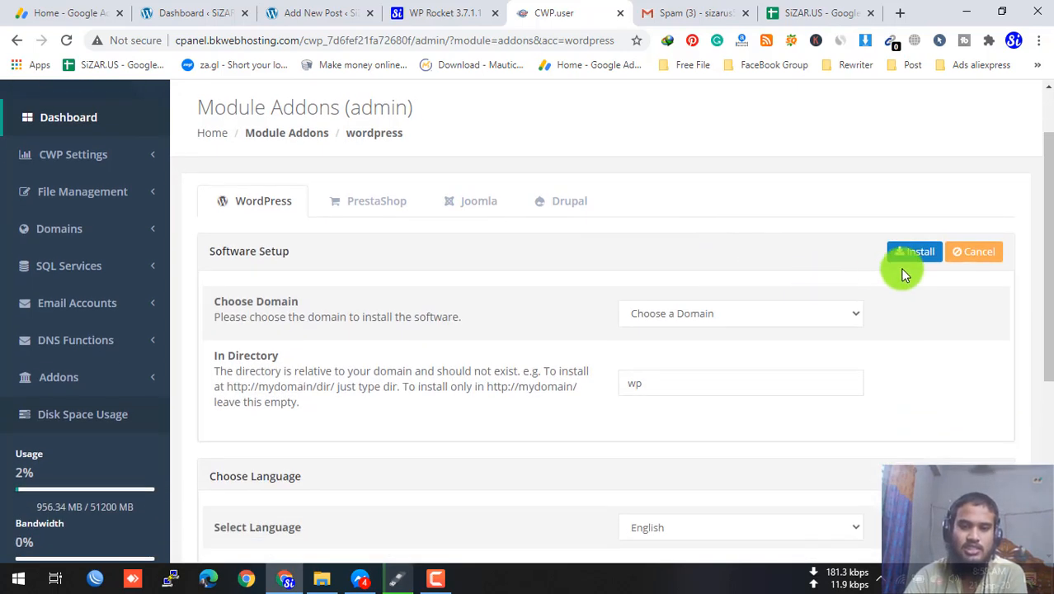
- Choose download.sizar.us as the domain and clear the 'wp' directory to install at the root
click(841, 311)
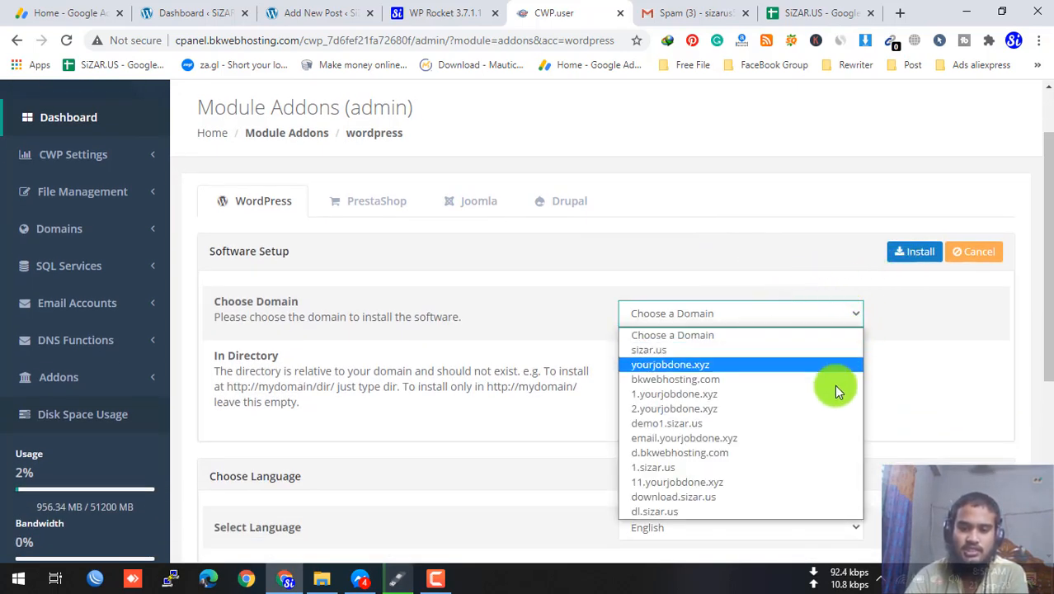
click(673, 497)
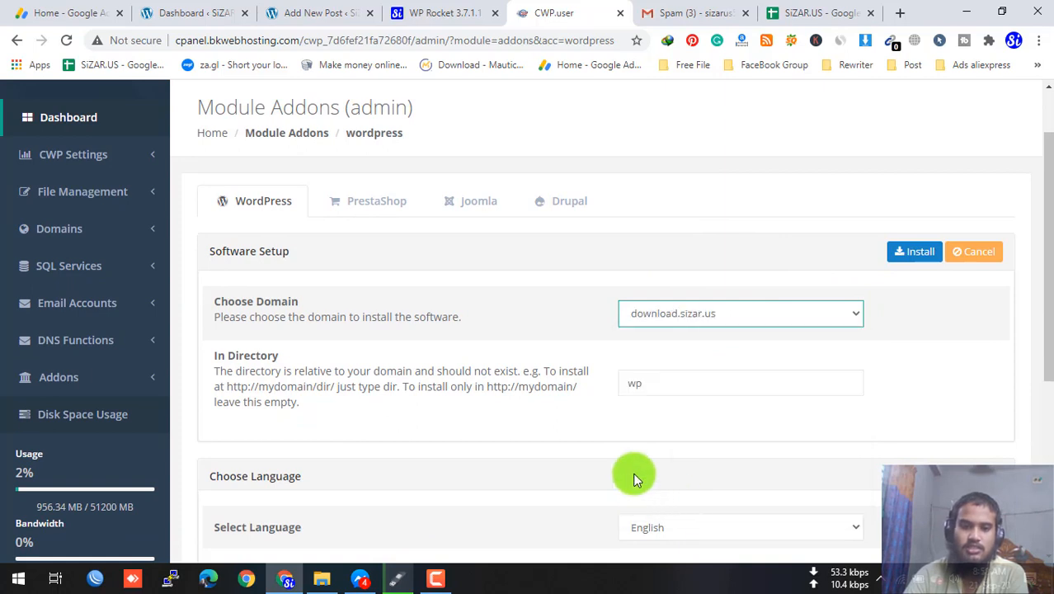
double_click(650, 393)
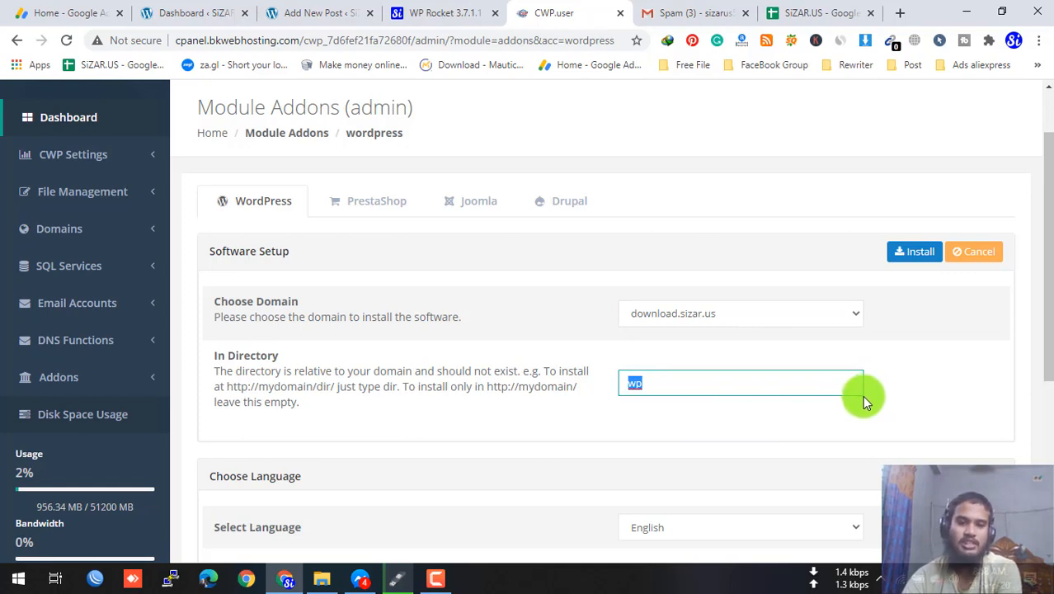
key(BackSpace)
click(898, 385)
scroll(899, 380, down, 3)
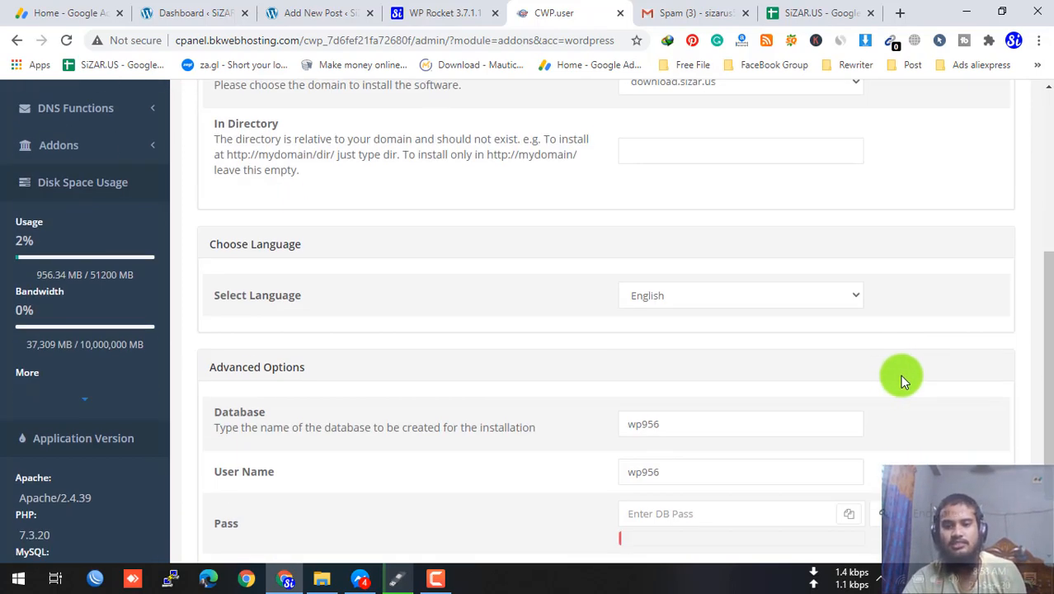
scroll(899, 374, down, 1)
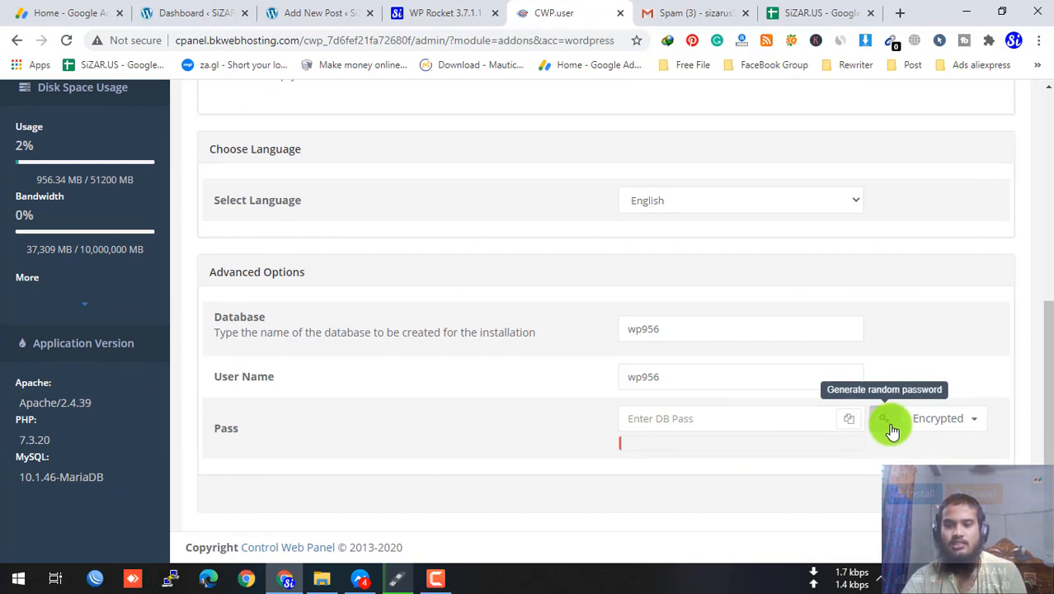
- Generate a strong database password and start the installation
click(890, 426)
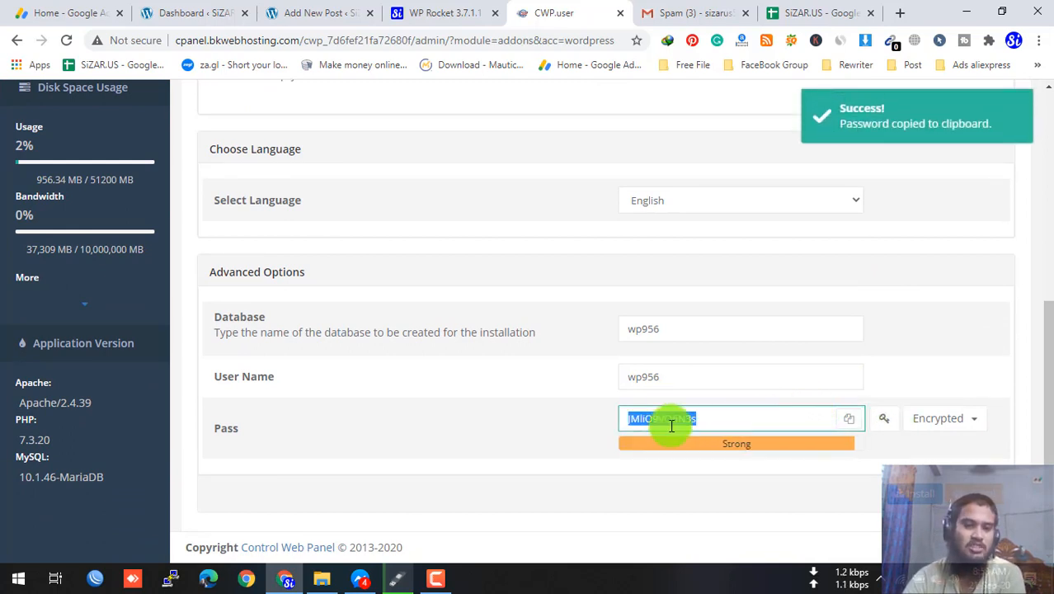
click(543, 394)
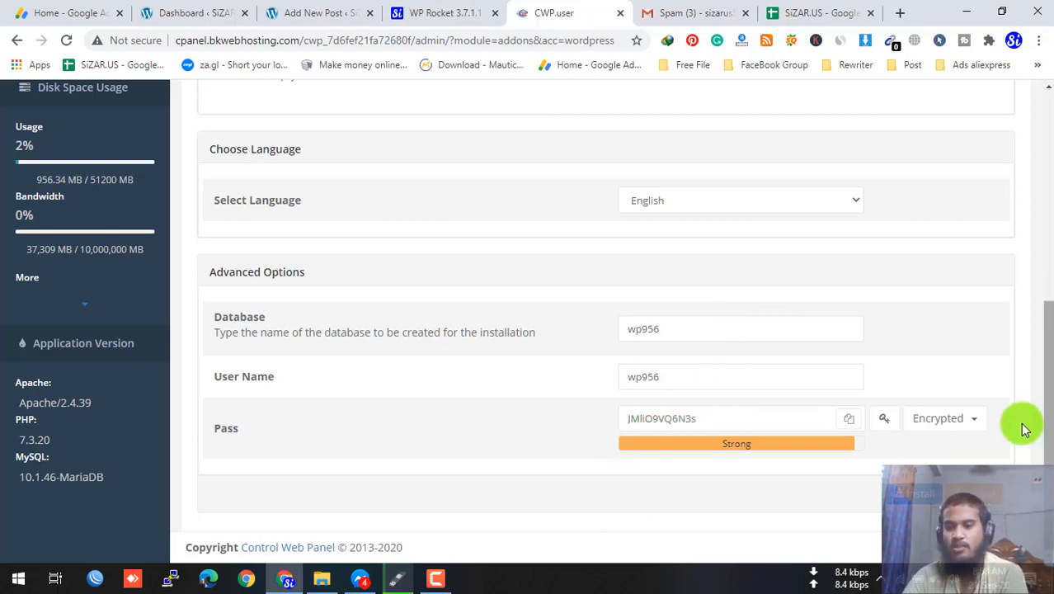
click(911, 495)
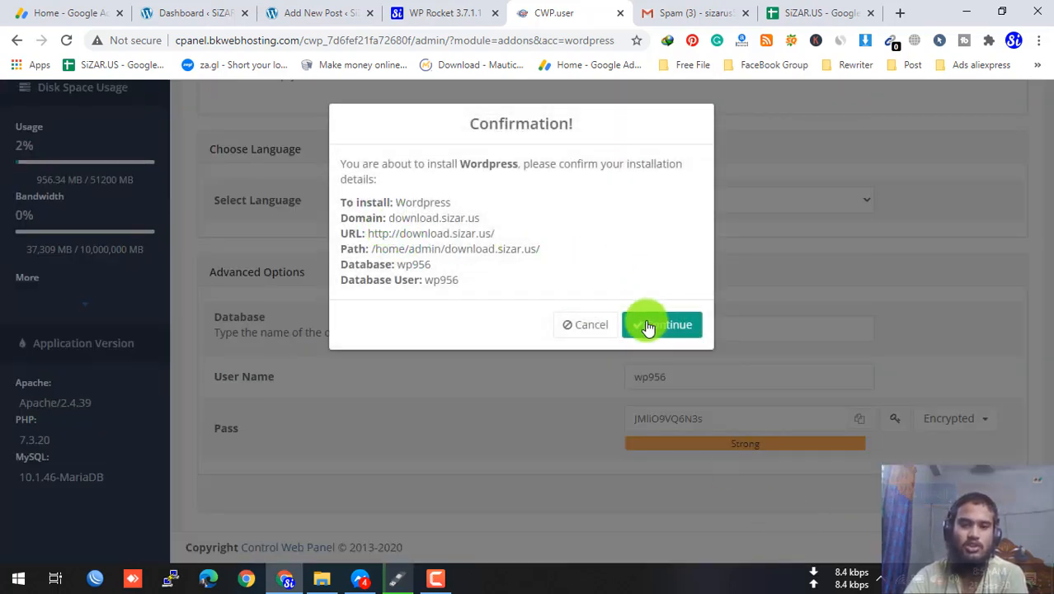
- Confirm the WordPress install on download.sizar.us, then open the new site's link from the installations table
click(647, 324)
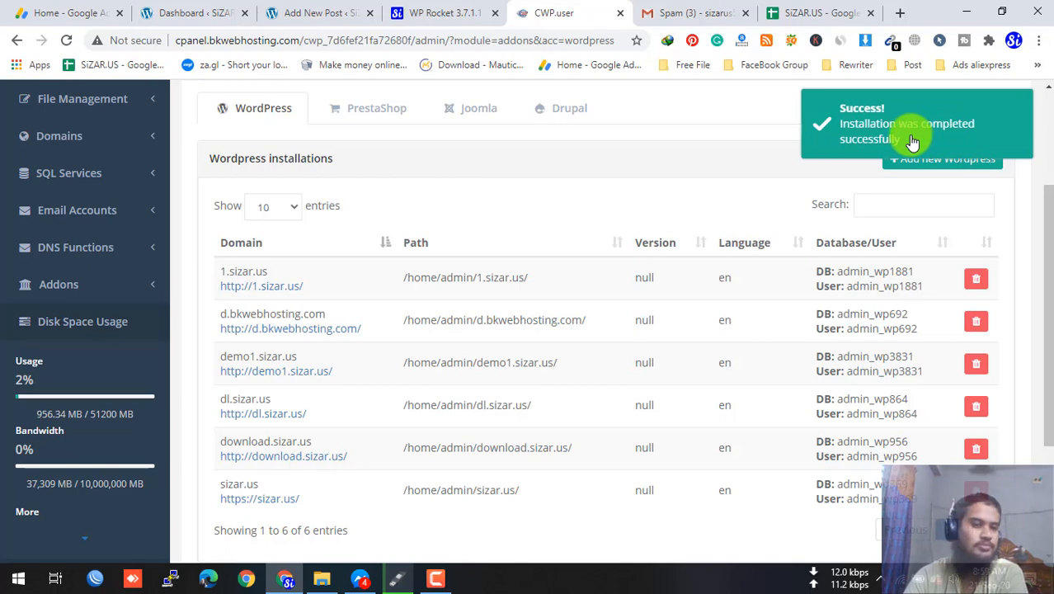
click(246, 460)
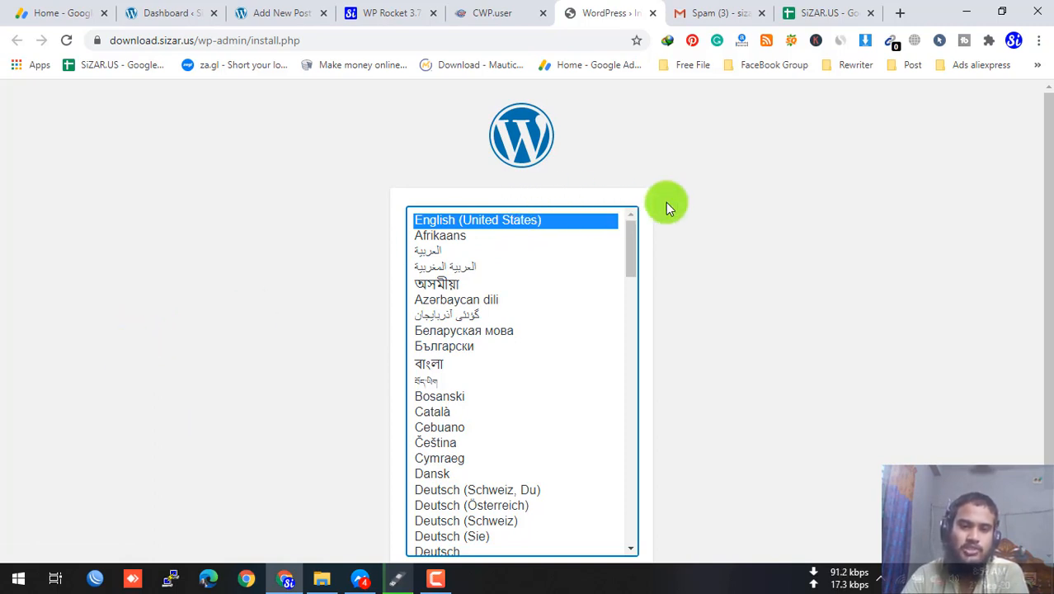
- Continue with English (United States) and let the browser autofill the site information form
scroll(669, 204, down, 2)
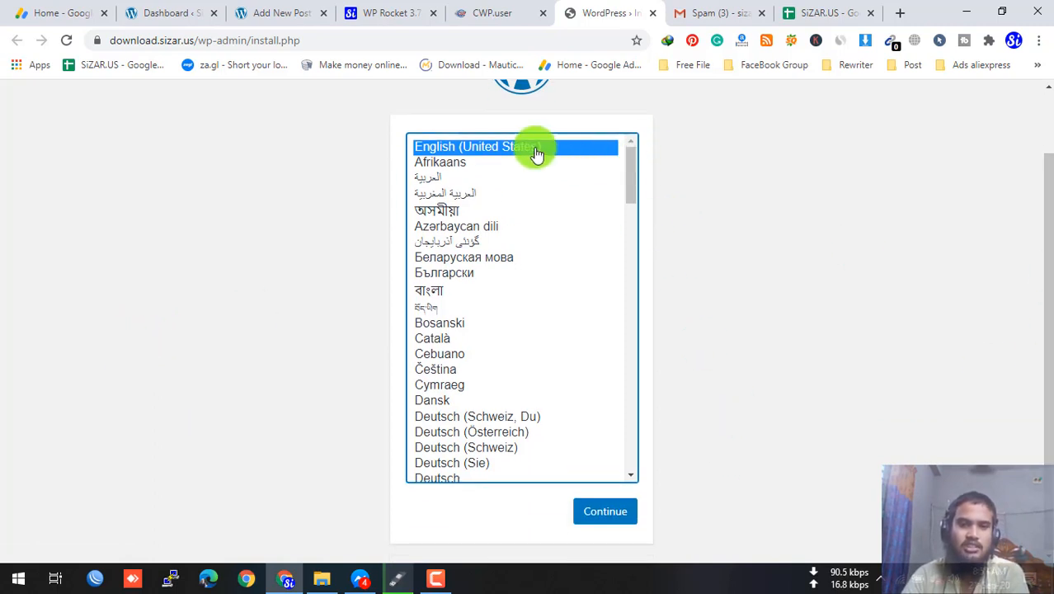
click(579, 521)
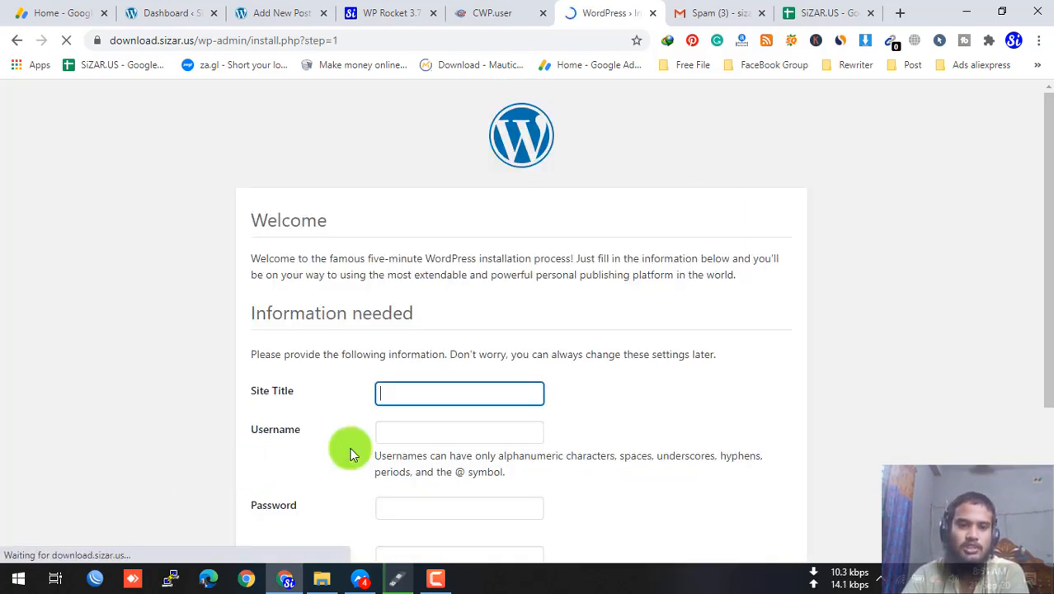
click(415, 405)
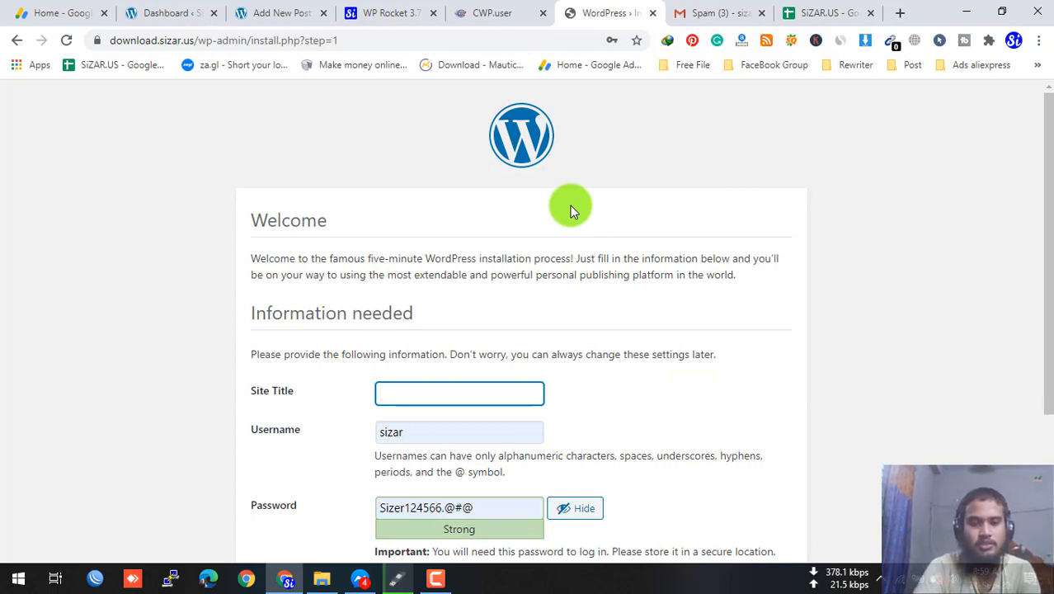
- Enter the site title Download, username admin, and a short weak password
text(wnload)
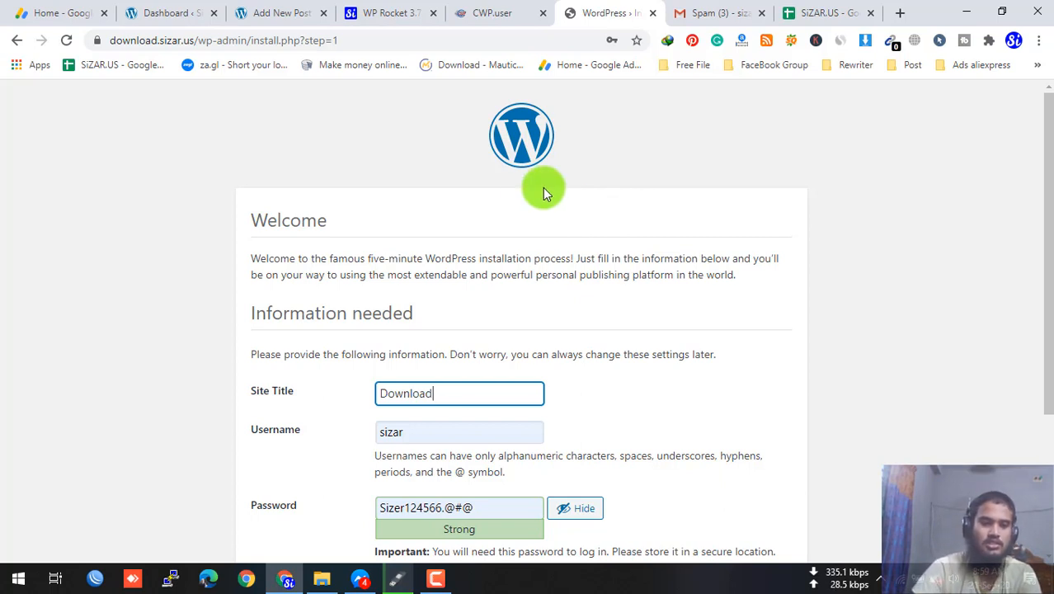
scroll(229, 238, down, 2)
double_click(448, 364)
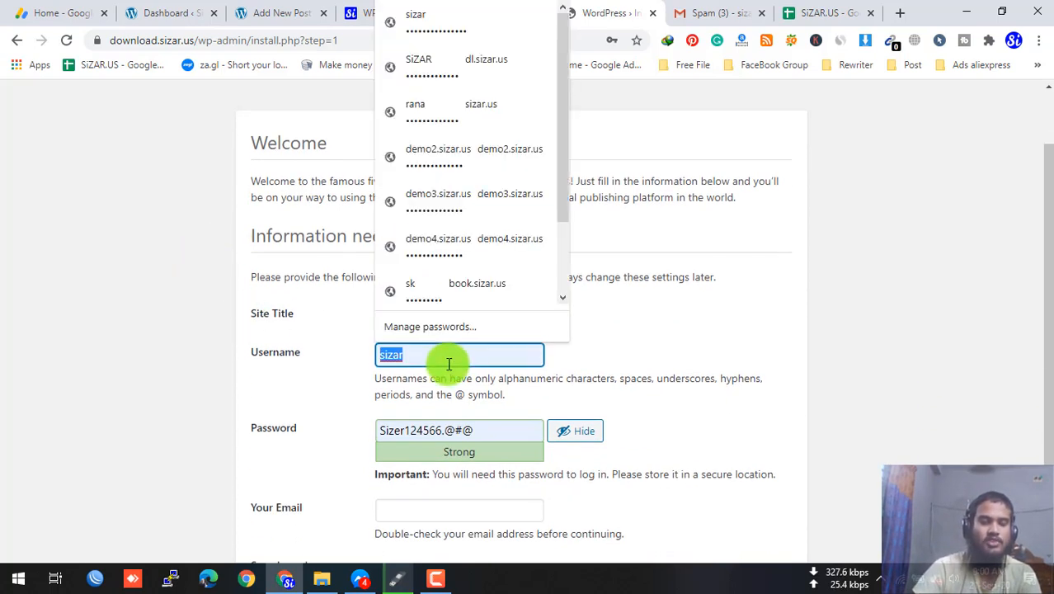
key(BackSpace)
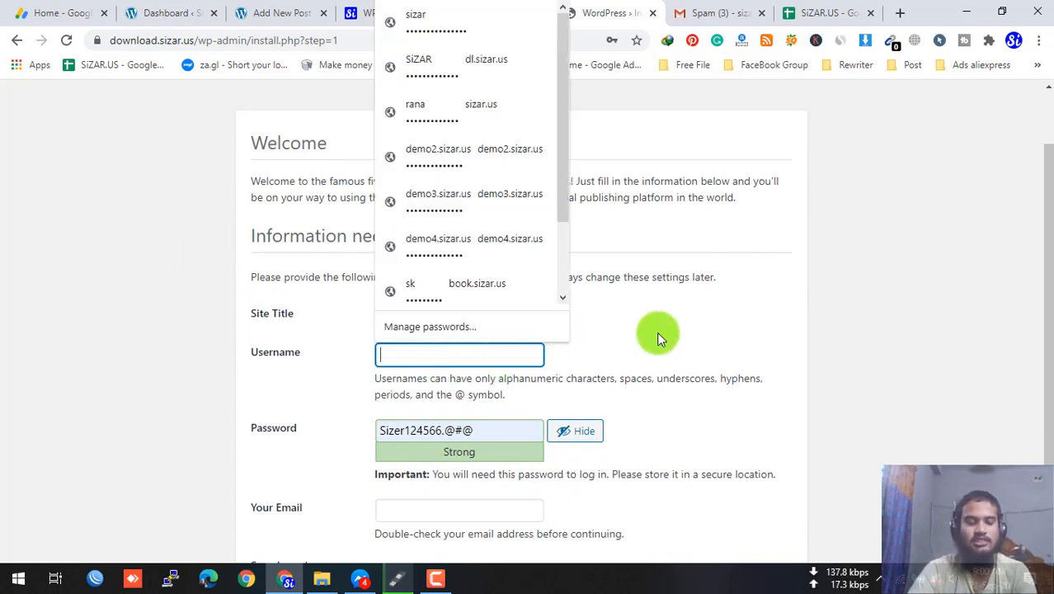
text(admin)
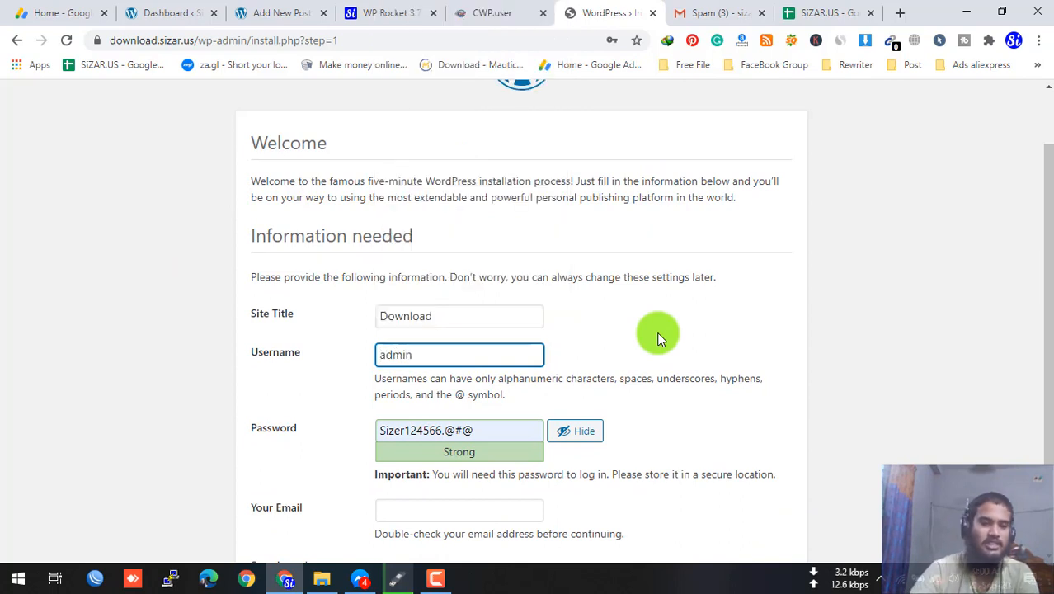
click(507, 421)
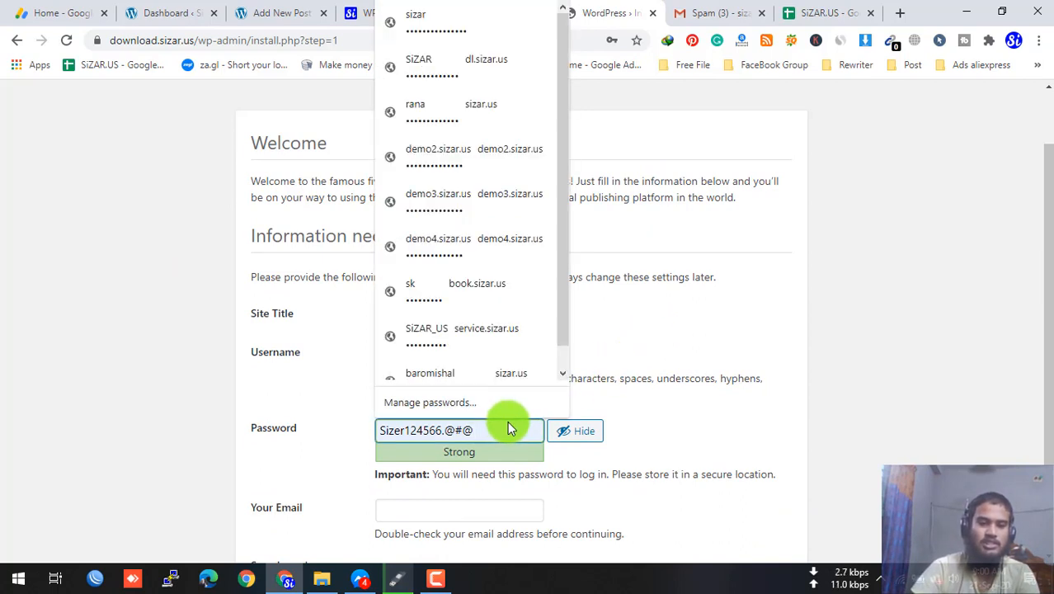
triple_click(502, 430)
text(admin)
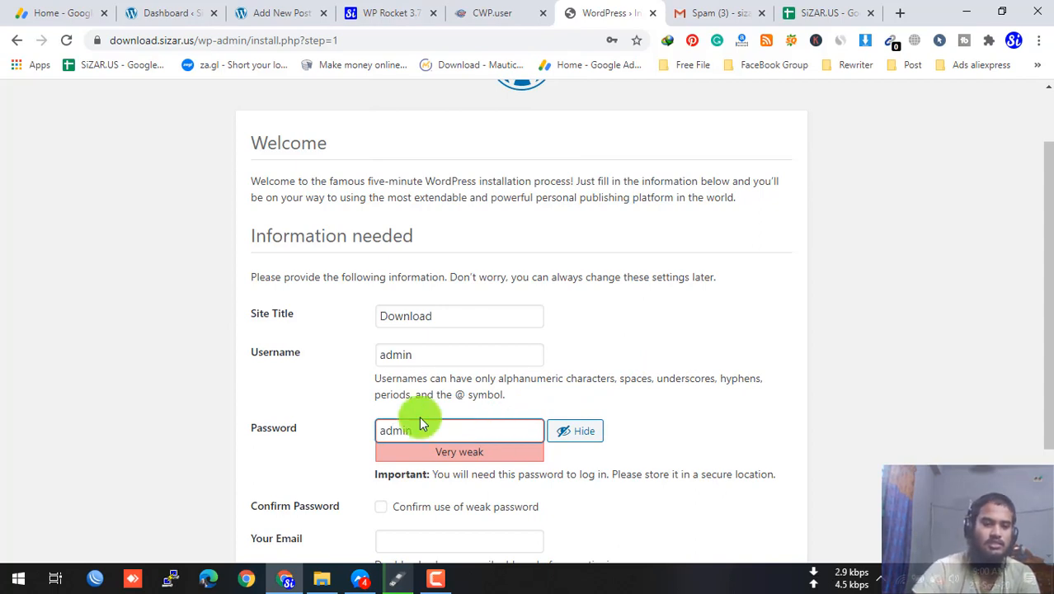
- Confirm the weak password, fill in the contact e-mail, discourage search engines, and install WordPress
scroll(419, 415, down, 1)
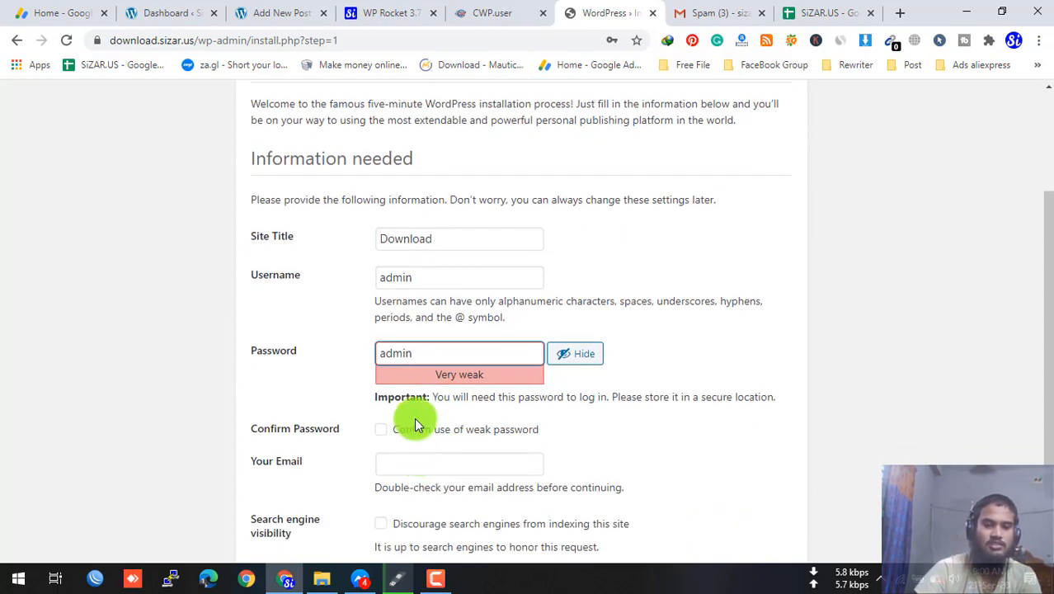
click(416, 429)
click(409, 459)
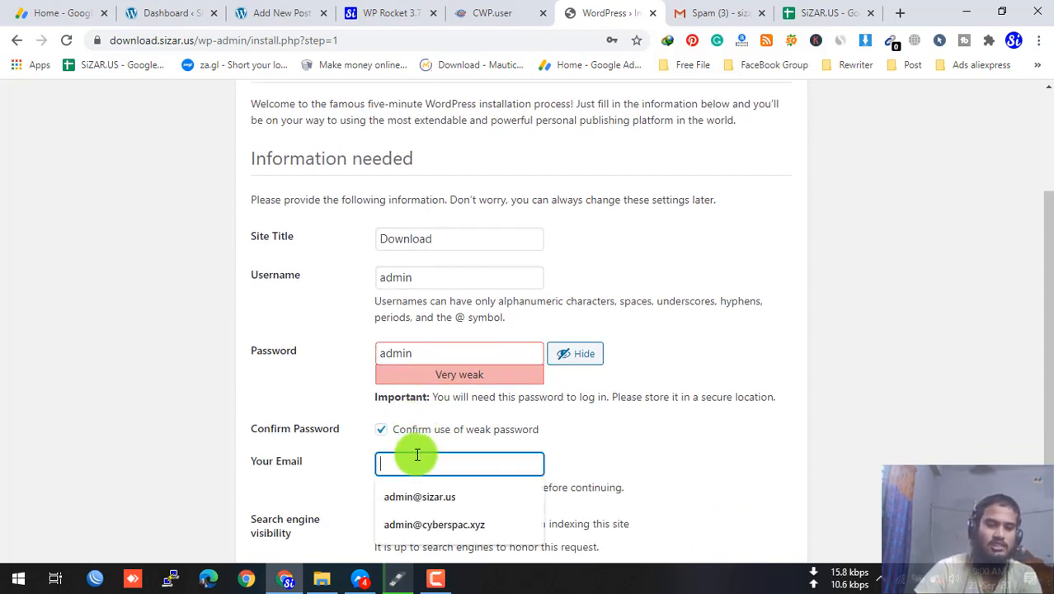
scroll(628, 446, down, 1)
click(441, 389)
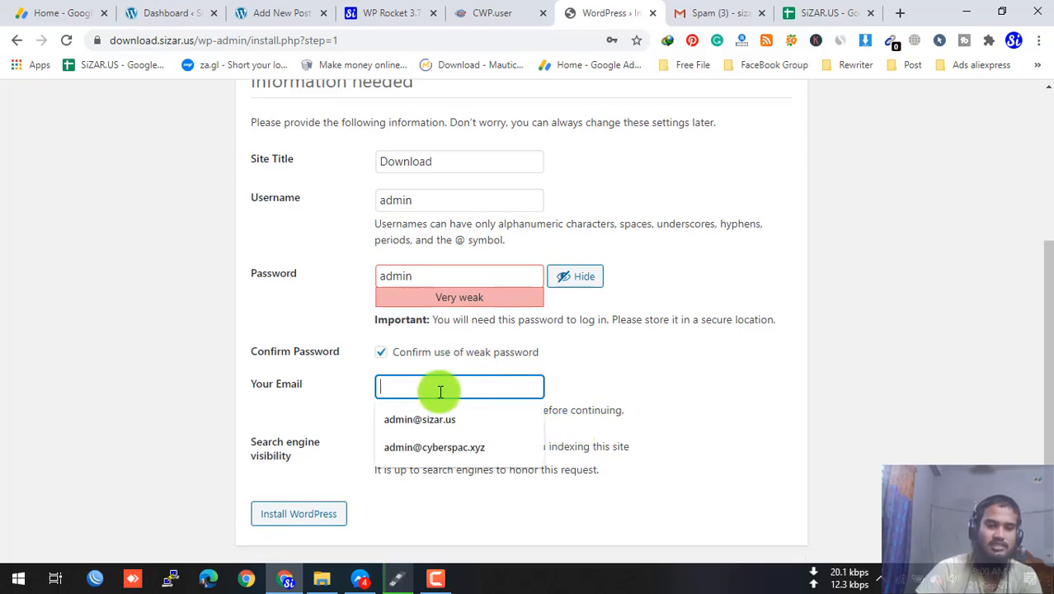
click(458, 420)
double_click(400, 386)
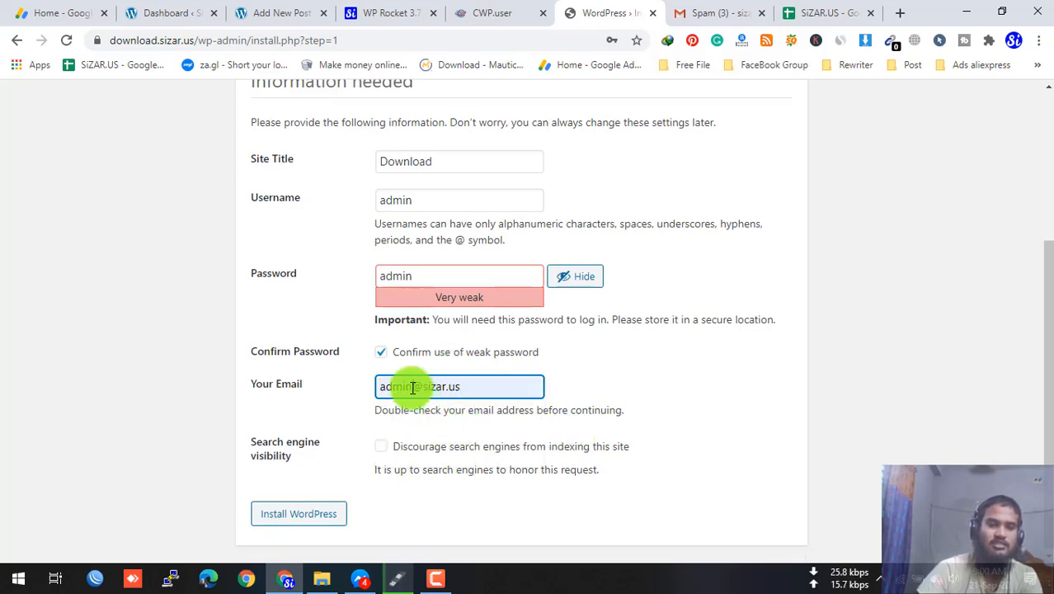
text(in)
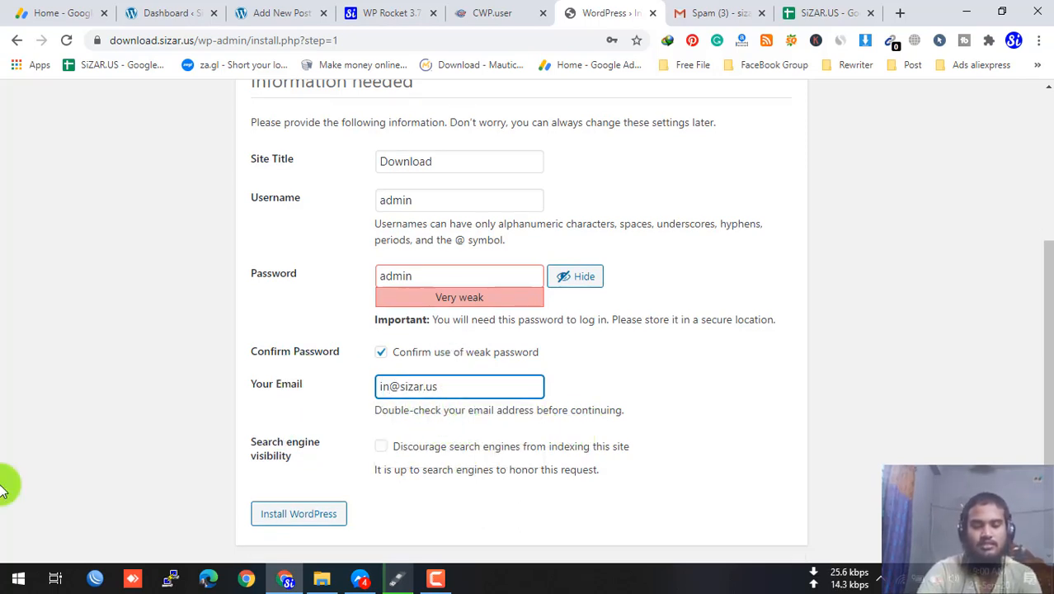
text(fo)
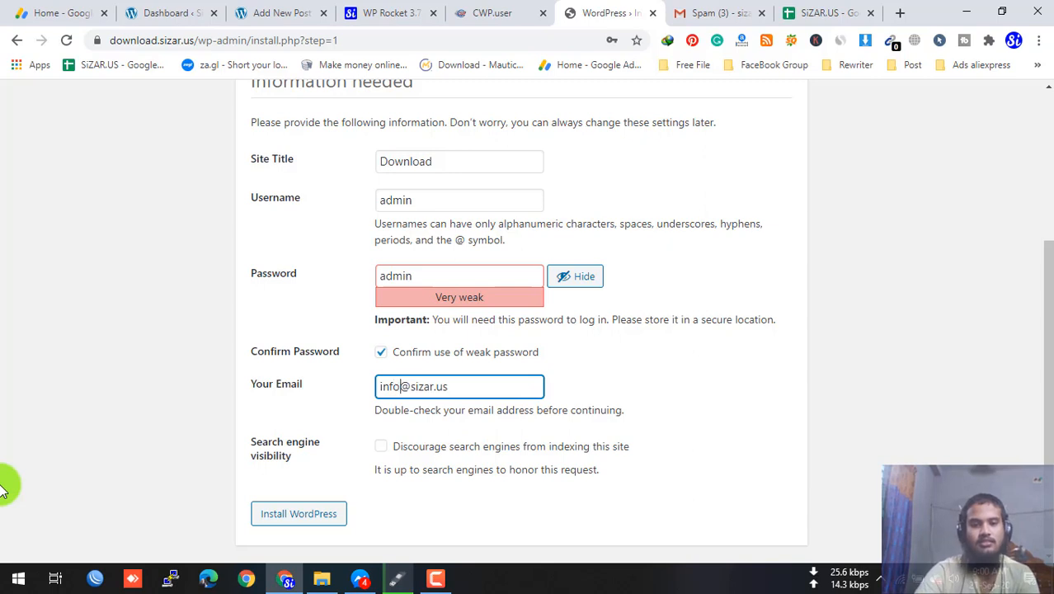
click(381, 446)
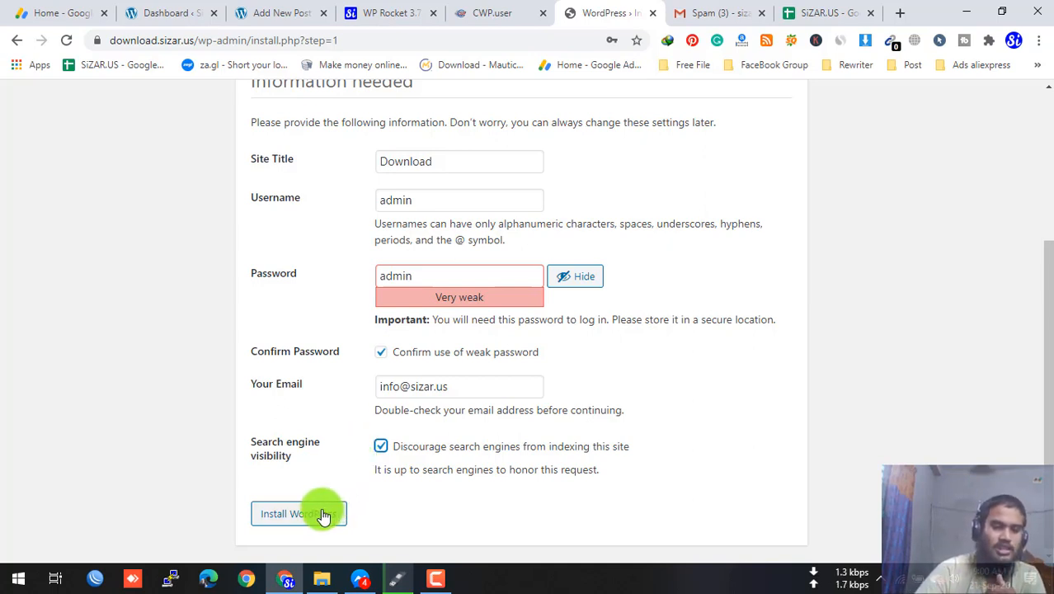
click(275, 518)
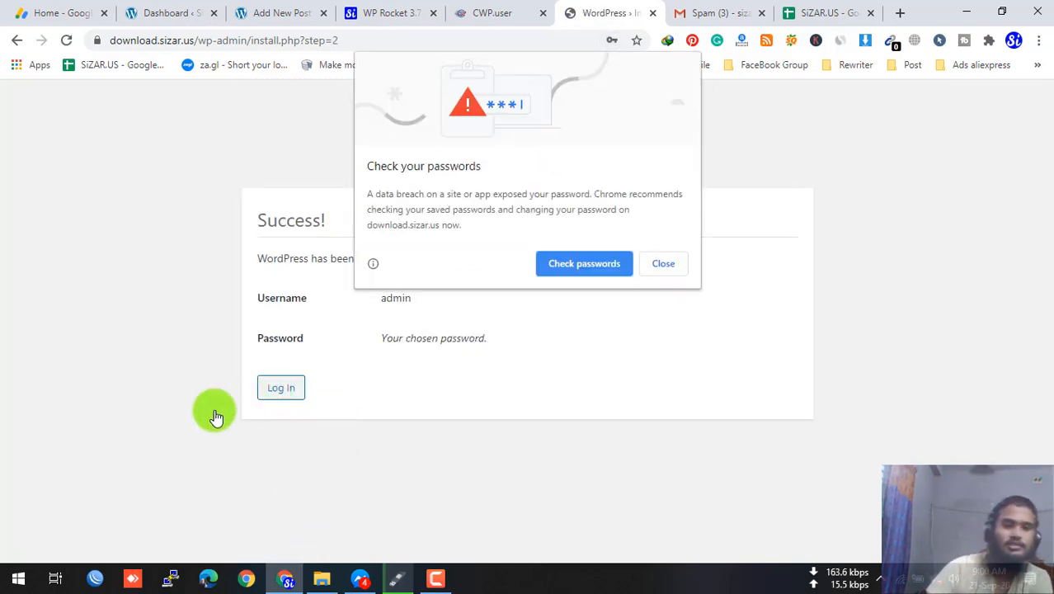
- Dismiss Chrome's password warning and log in as admin with the account password
click(670, 263)
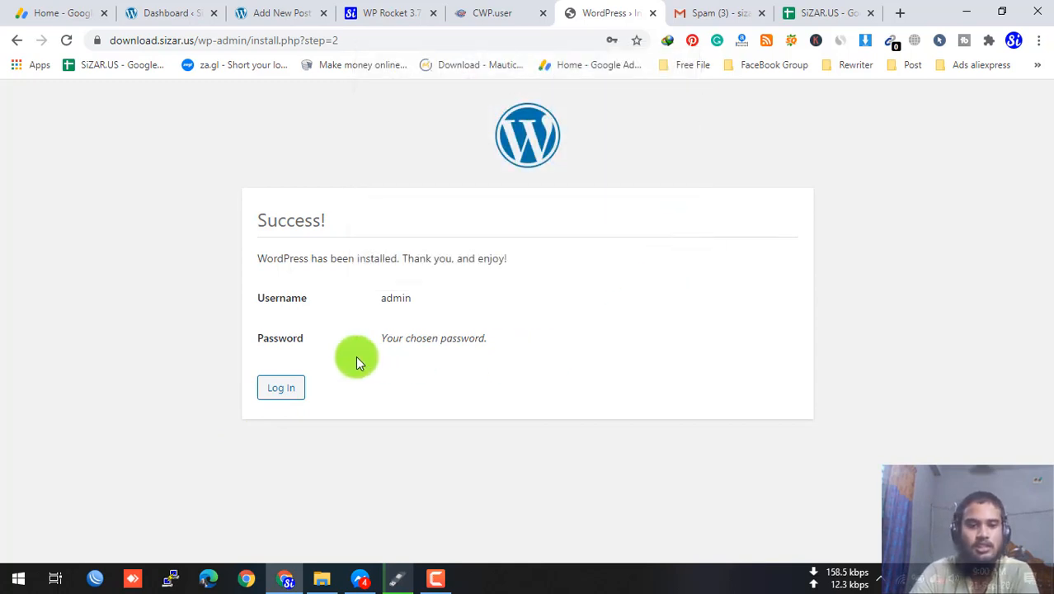
click(288, 389)
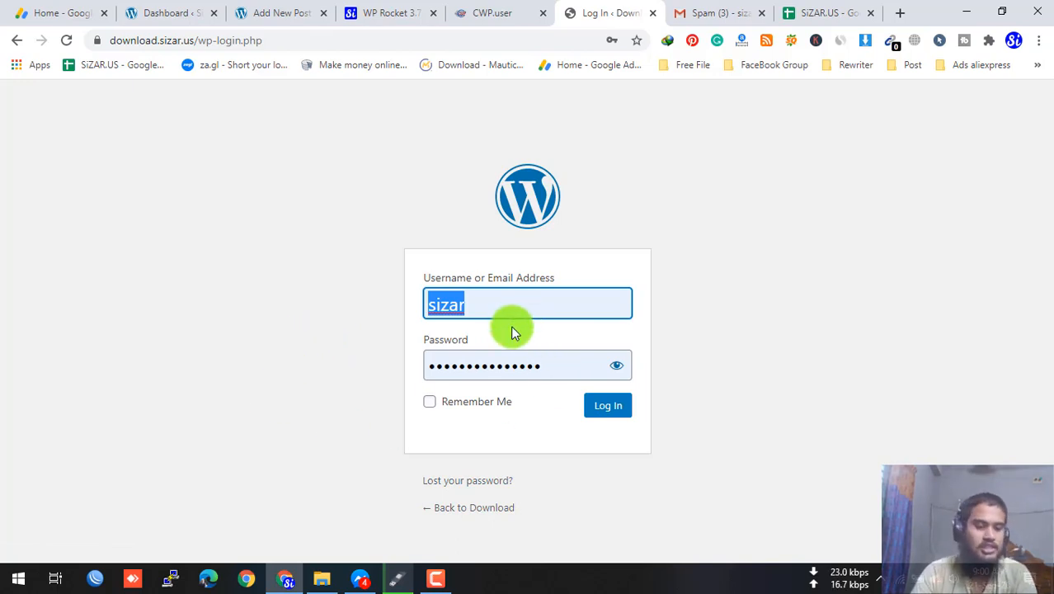
text(admin)
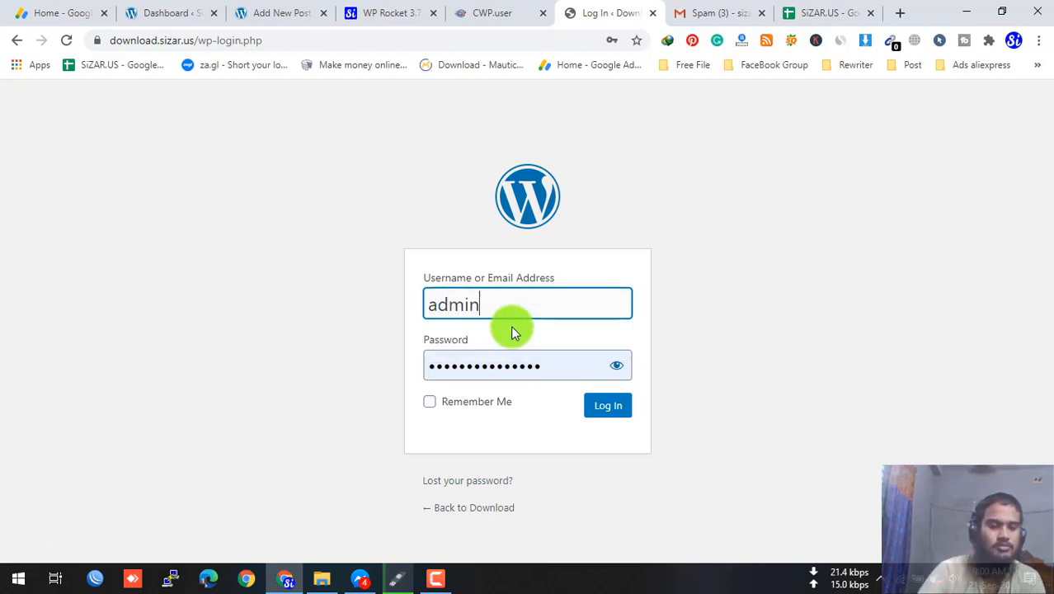
key(Tab)
text(••)
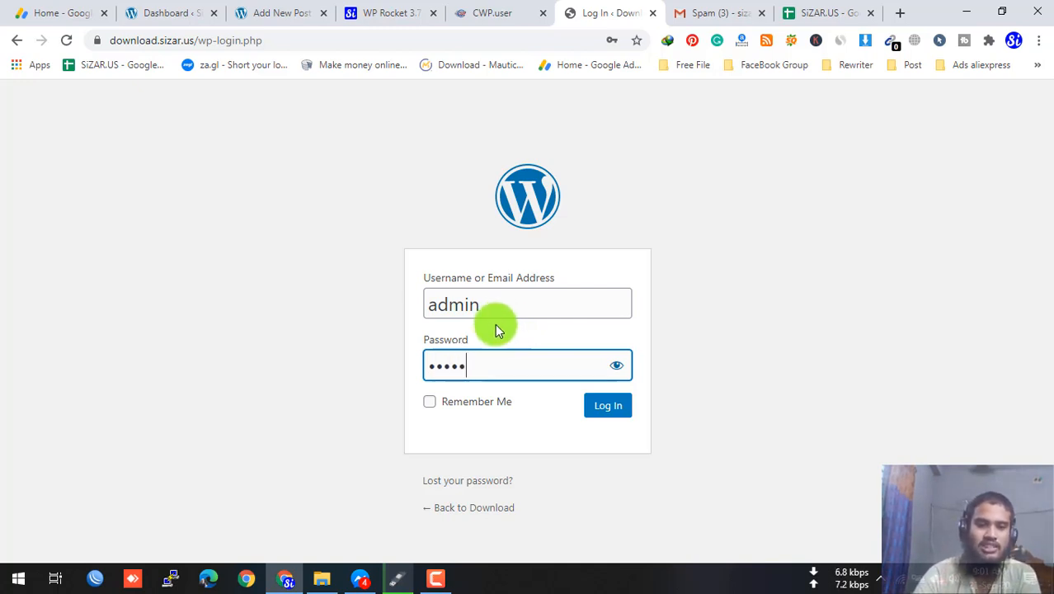
click(495, 330)
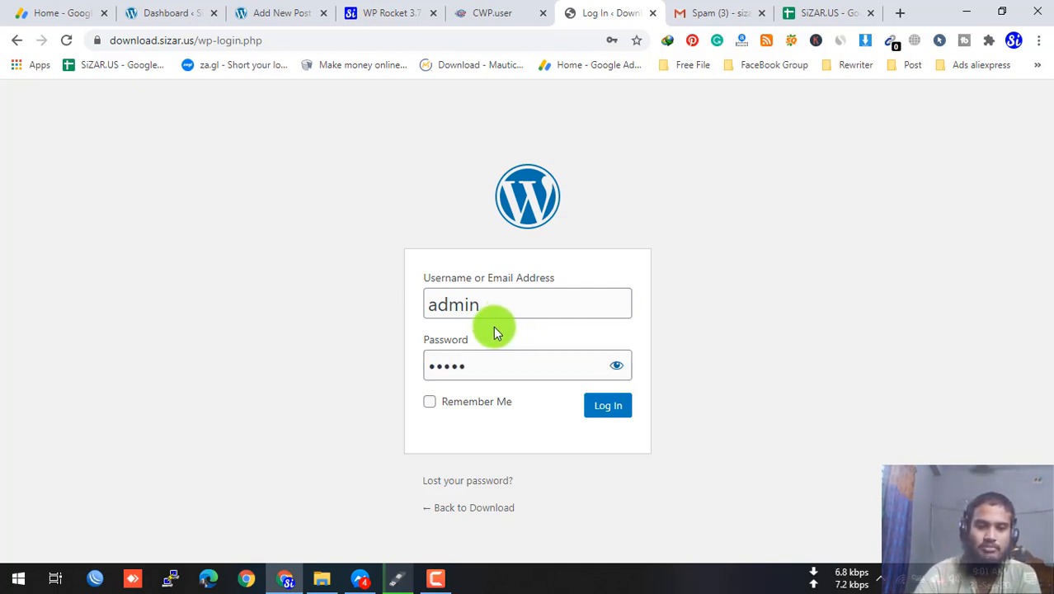
click(610, 408)
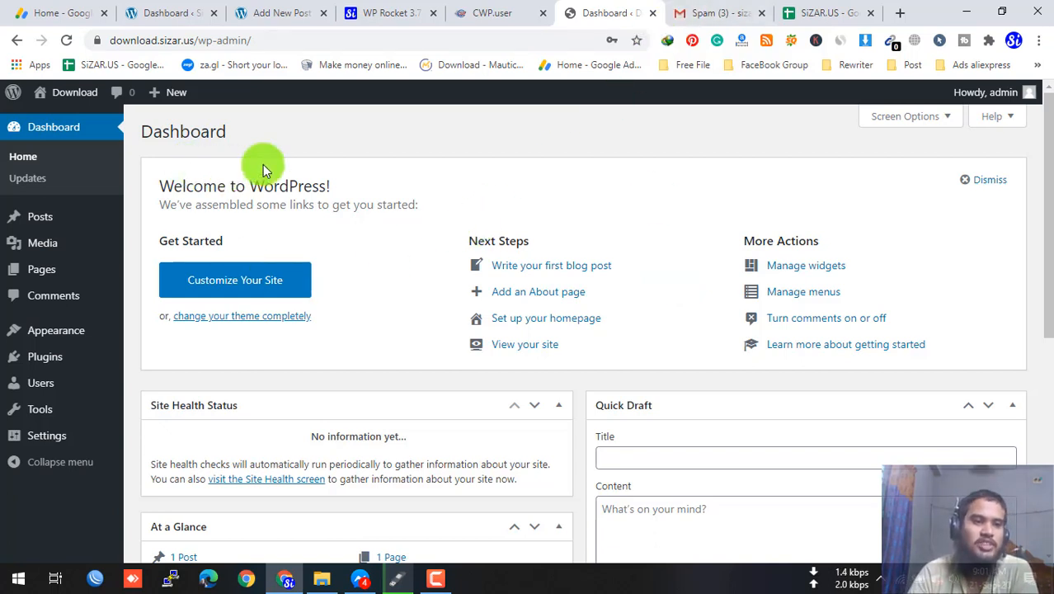
- Open Visit Site from the admin bar in a new tab, view Hello world!, then return to the Dashboard
mouse_move(74, 93)
right_click(83, 122)
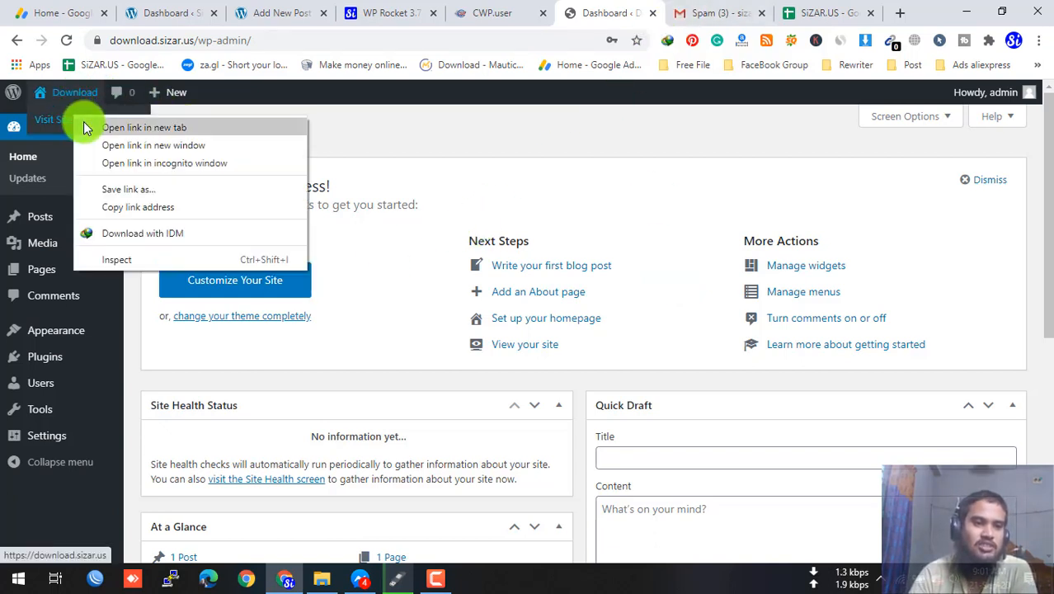
click(124, 127)
click(621, 12)
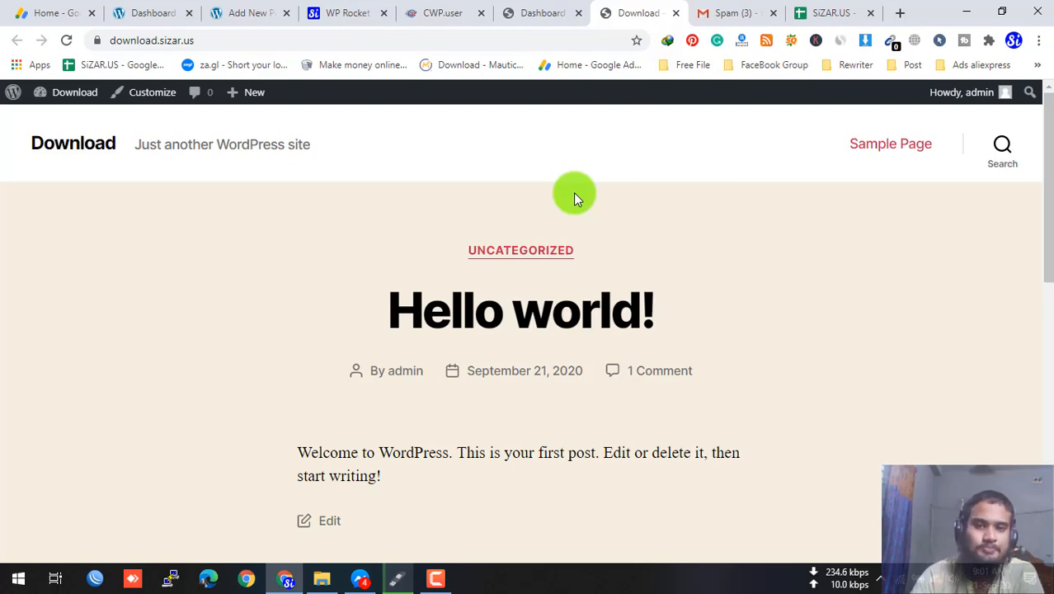
click(563, 10)
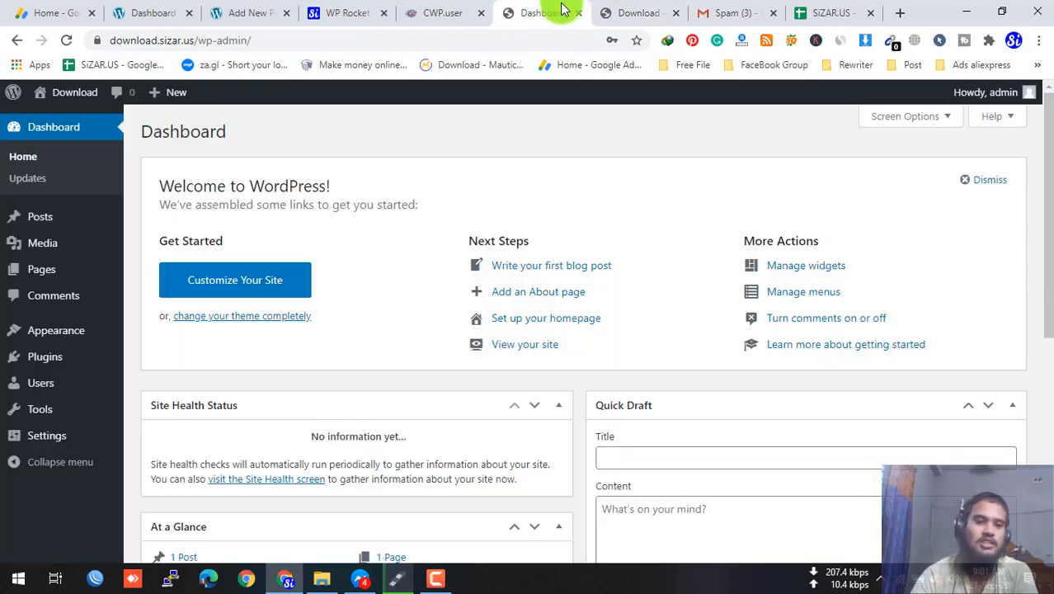